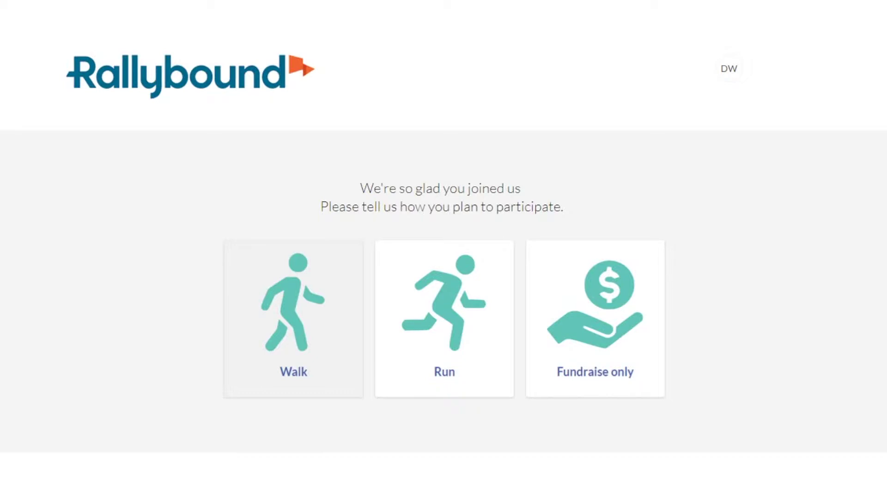
Step: Compare the participation choices on the registration page with the roles in the Registration Builder
left_click(762, 340)
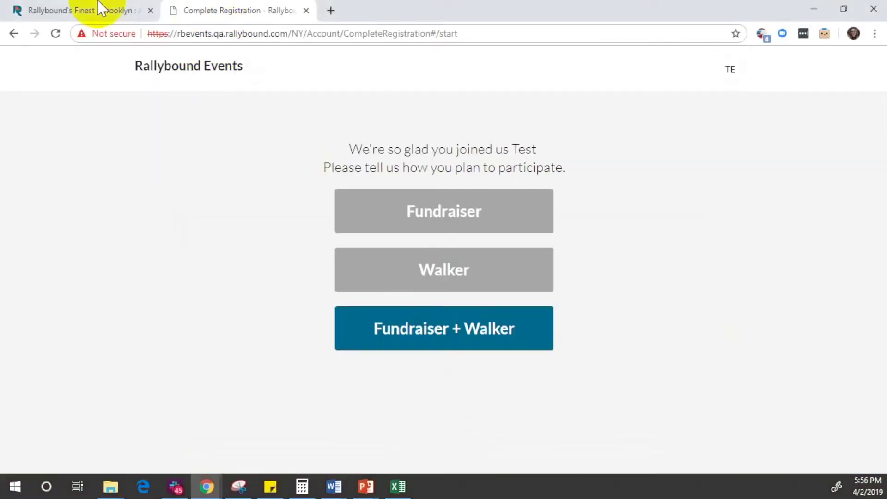
left_click(99, 10)
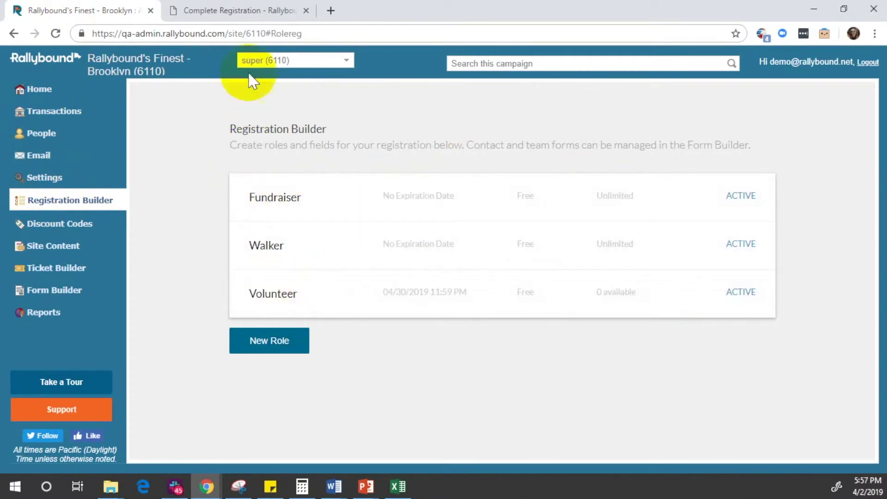
left_click(224, 10)
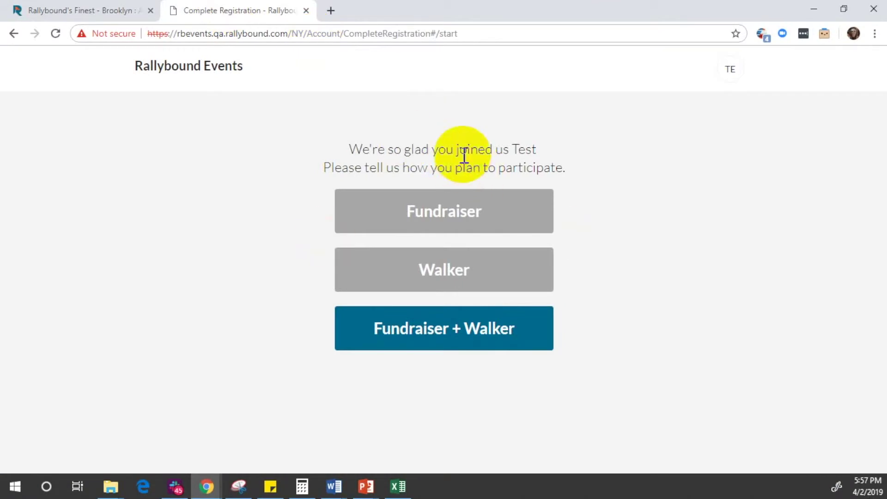
left_click(44, 8)
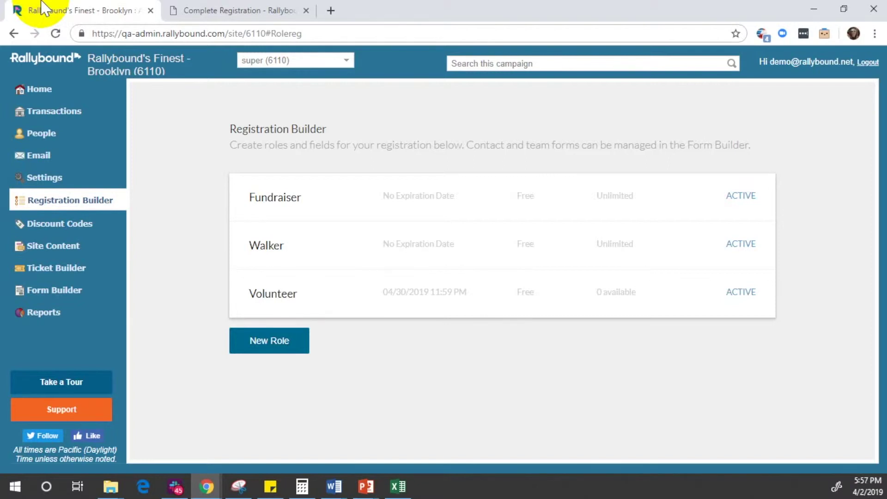
Step: Open the Fundraiser role and deactivate its Goal Amount form field
left_click(463, 196)
scroll(588, 217, "down", 1)
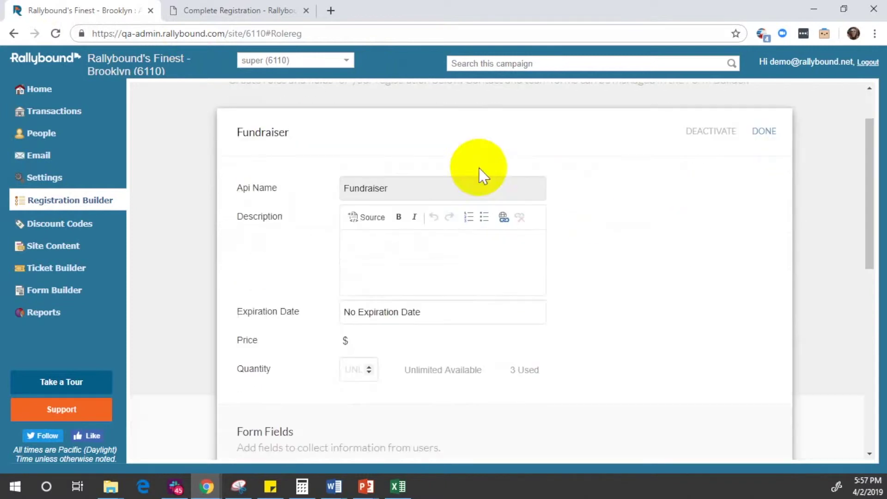
scroll(443, 254, "down", 1)
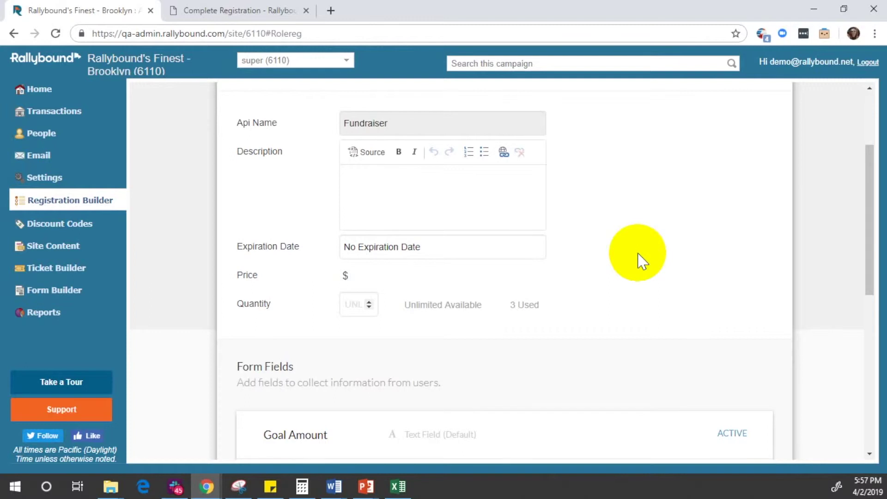
scroll(642, 261, "down", 6)
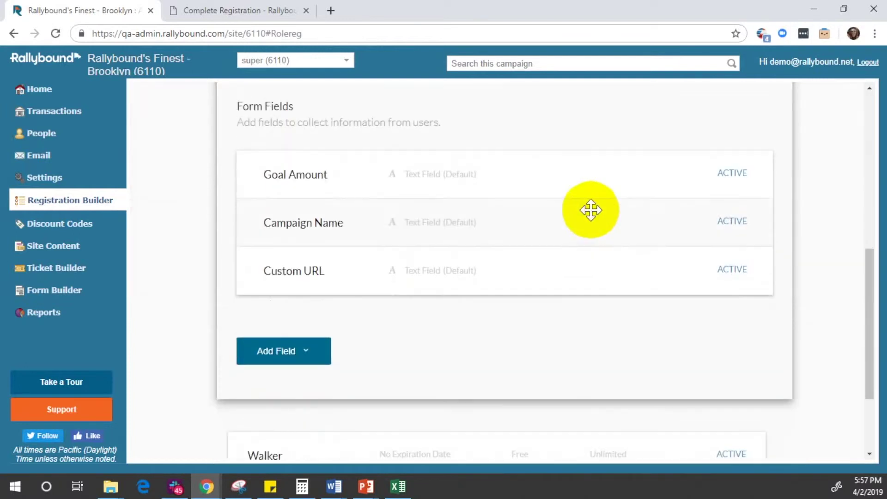
left_click(497, 178)
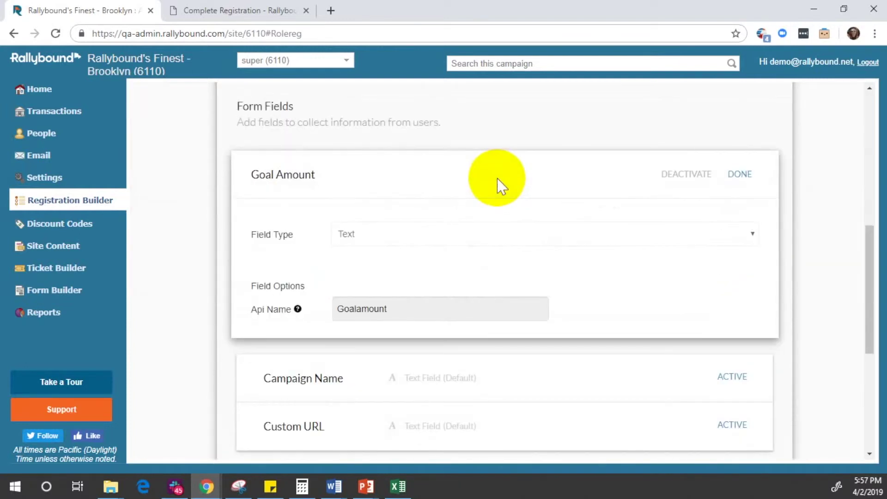
left_click(679, 175)
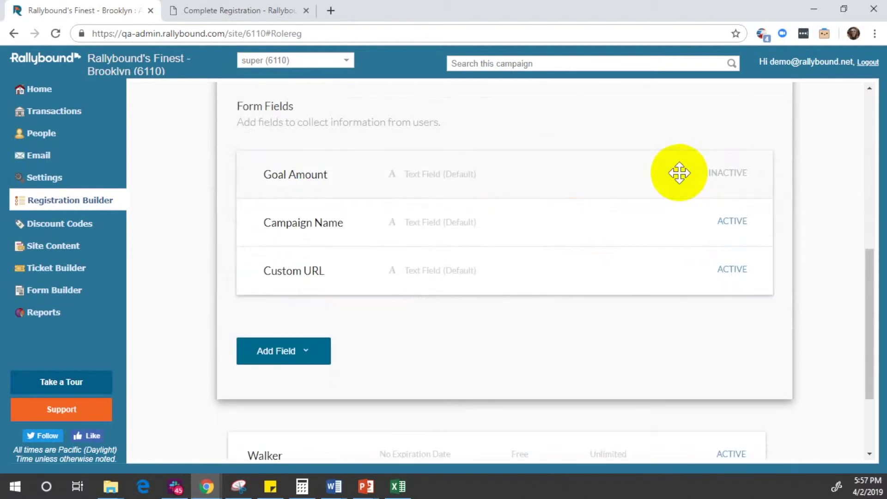
Step: Deactivate the Campaign Name and Custom URL form fields of the Fundraiser role
left_click(513, 224)
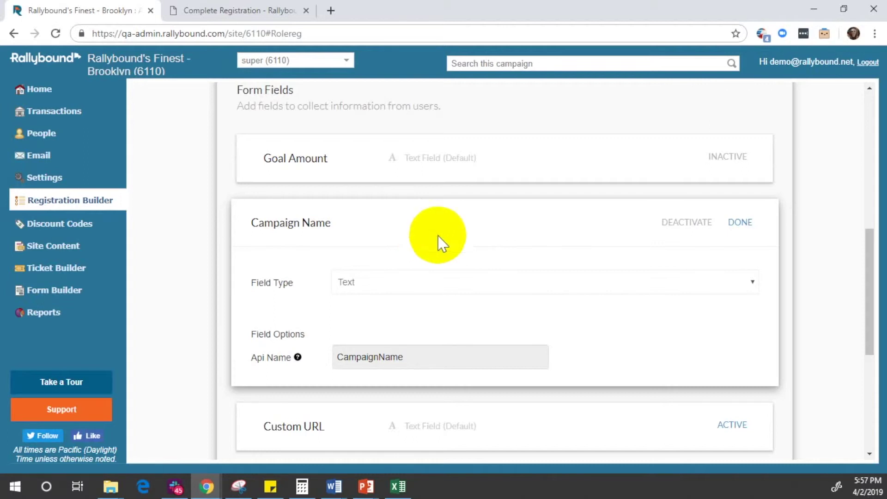
left_click(686, 223)
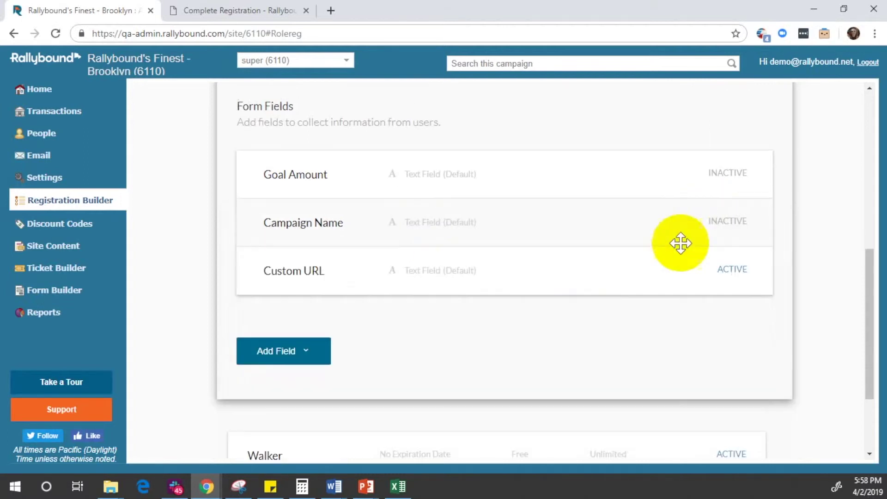
left_click(417, 275)
left_click(688, 272)
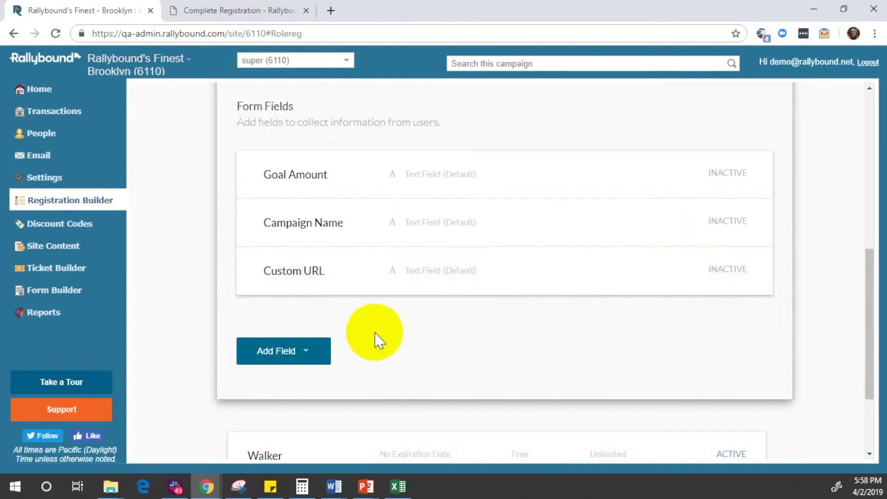
Step: Review the field types that can be added to the Fundraiser role without adding one
left_click(258, 351)
scroll(359, 303, "down", 4)
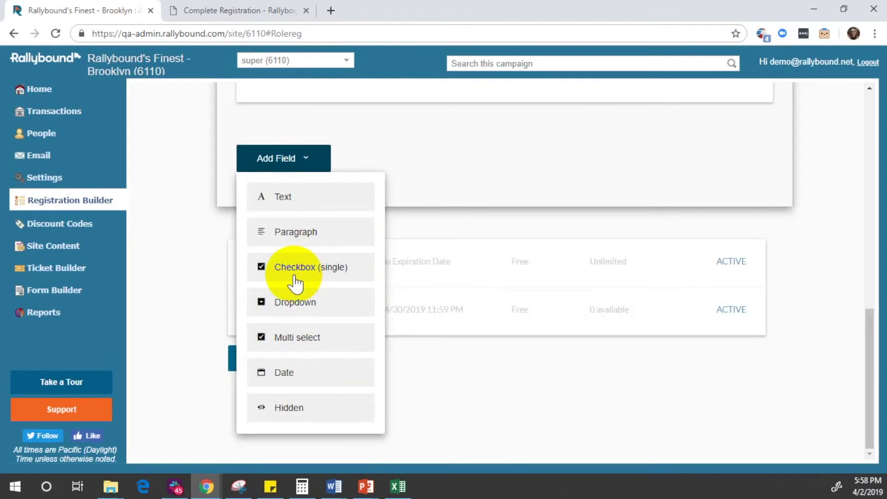
left_click(837, 248)
Step: Open the Walker role and deactivate it
scroll(786, 268, "up", 2)
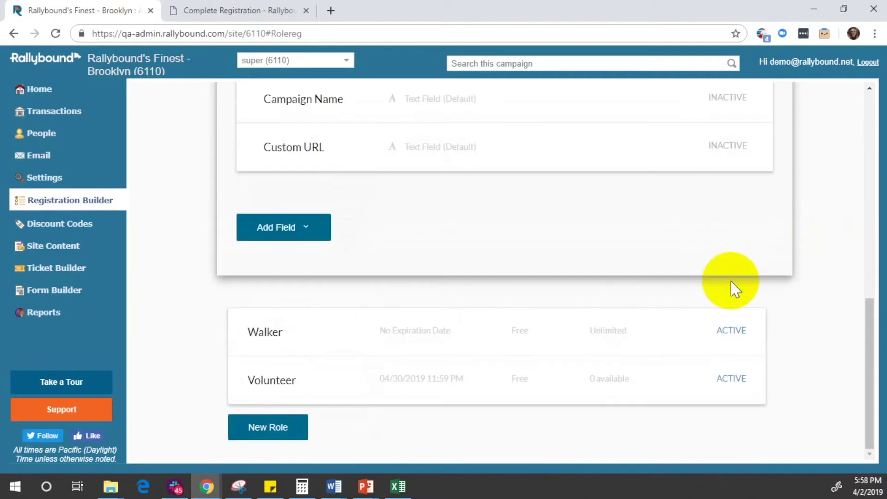
left_click(451, 327)
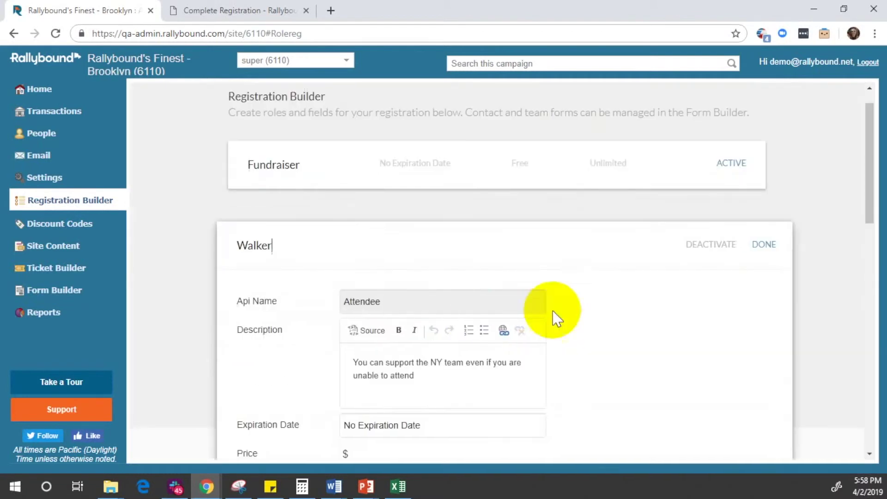
left_click(703, 251)
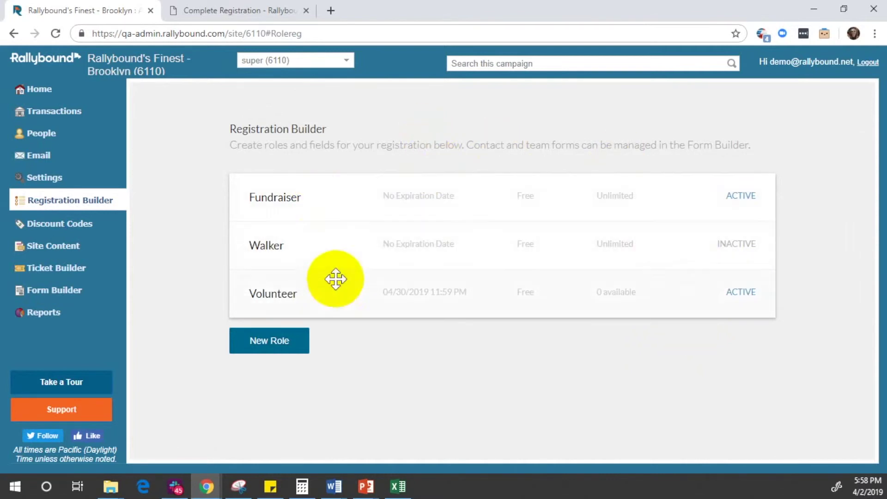
Step: Set the Volunteer role's quantity to 100 and review its Cholent Style dropdown field before finishing the role
left_click(606, 309)
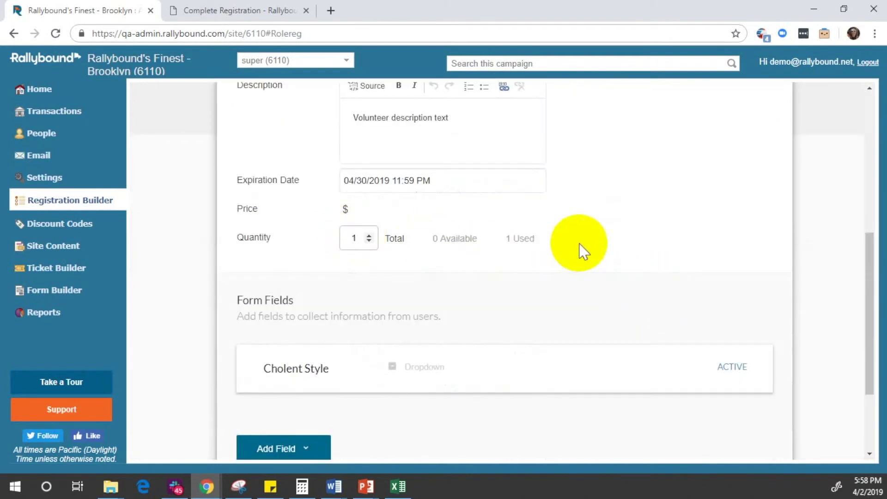
type("00")
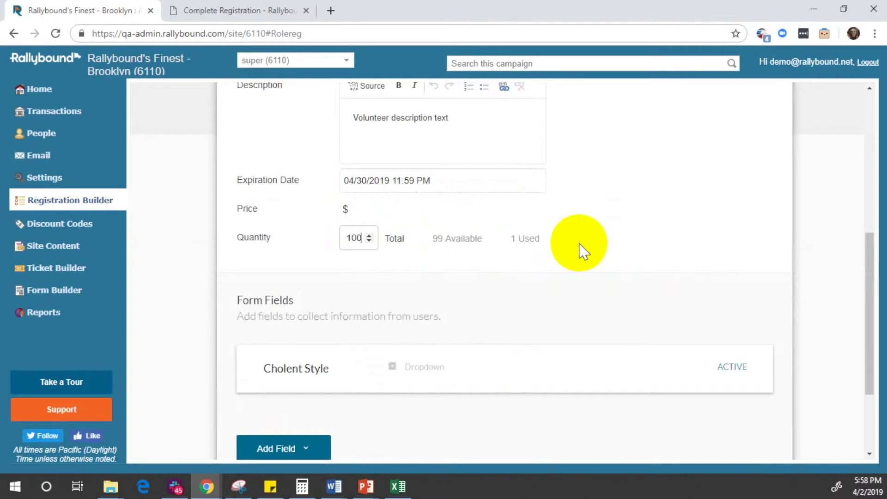
left_click(389, 372)
scroll(568, 273, "down", 4)
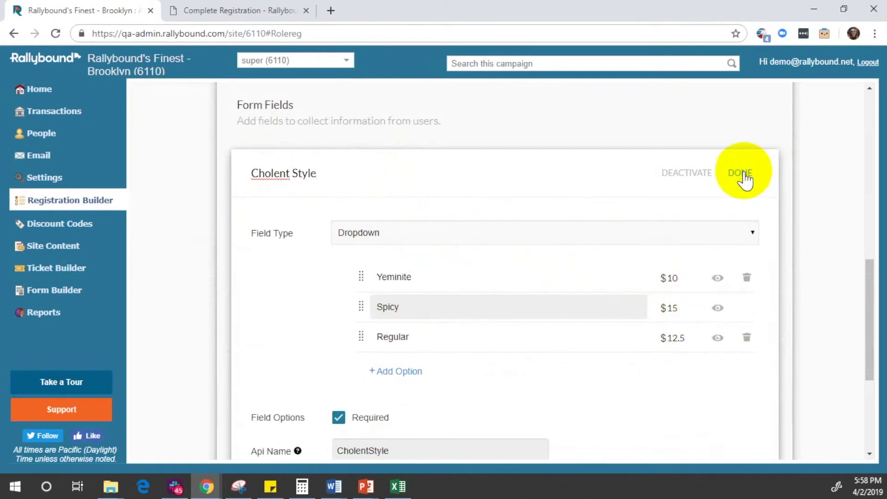
left_click(740, 173)
scroll(580, 283, "up", 7)
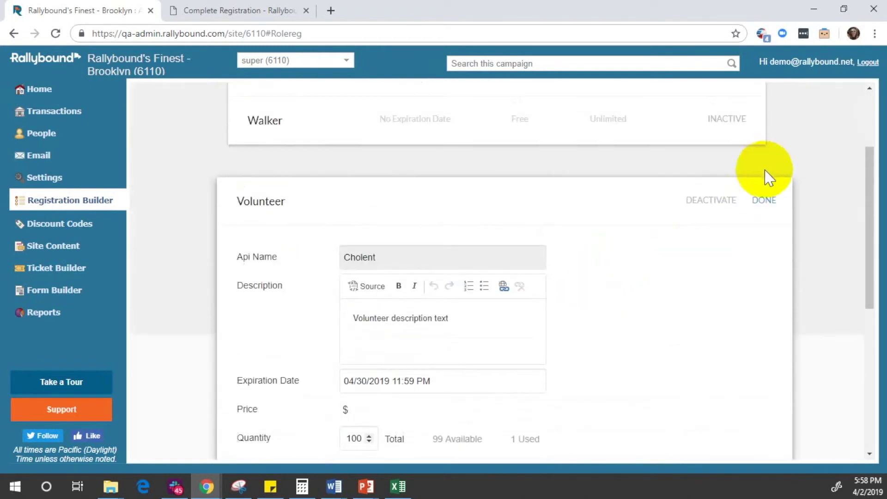
left_click(762, 201)
Step: Add a dropdown form field named Routes to the Walker role
left_click(302, 248)
scroll(445, 233, "down", 5)
scroll(370, 305, "down", 3)
scroll(375, 303, "down", 5)
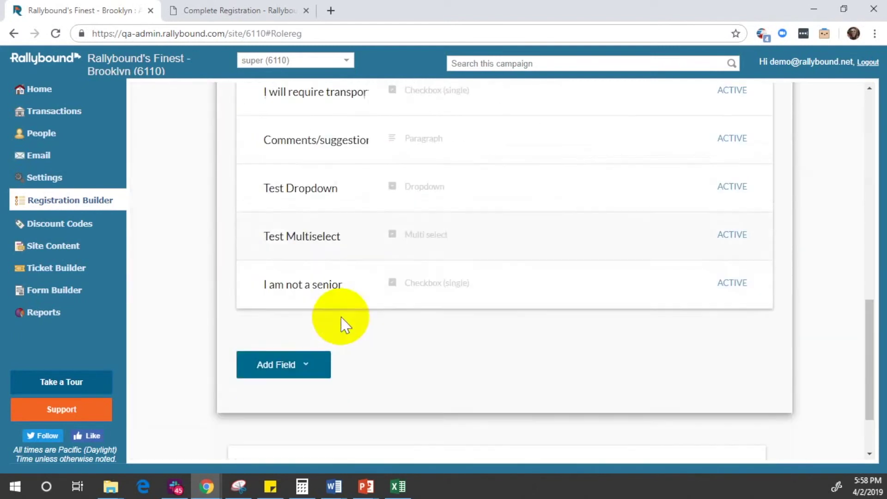
left_click(298, 365)
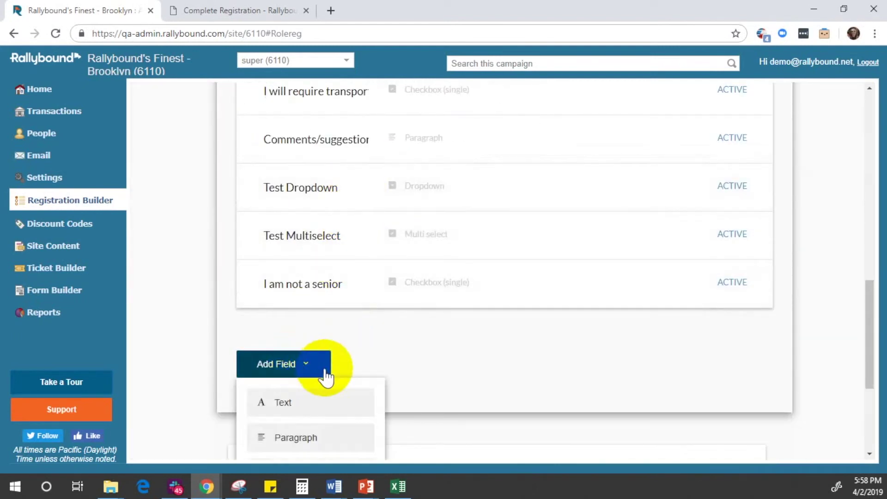
scroll(324, 342, "down", 3)
left_click(305, 377)
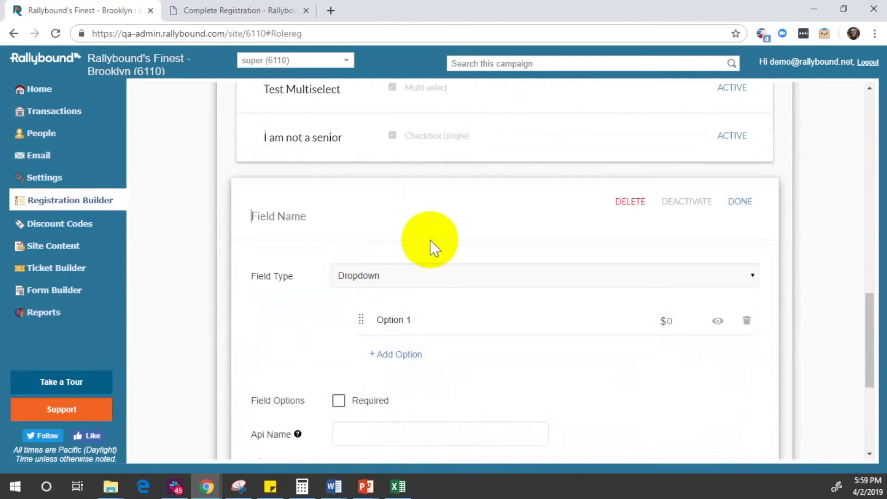
type("Routes")
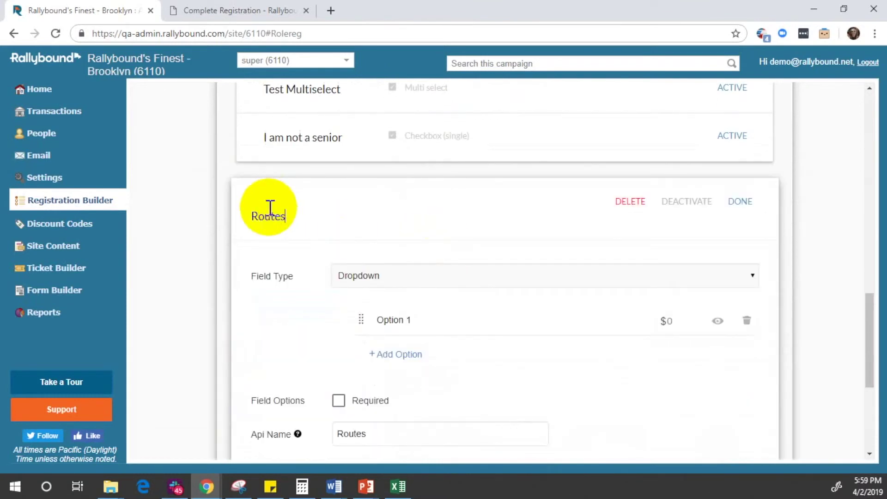
Step: Rename the first option of the Routes dropdown to 5K and price it at $10
scroll(587, 194, "down", 4)
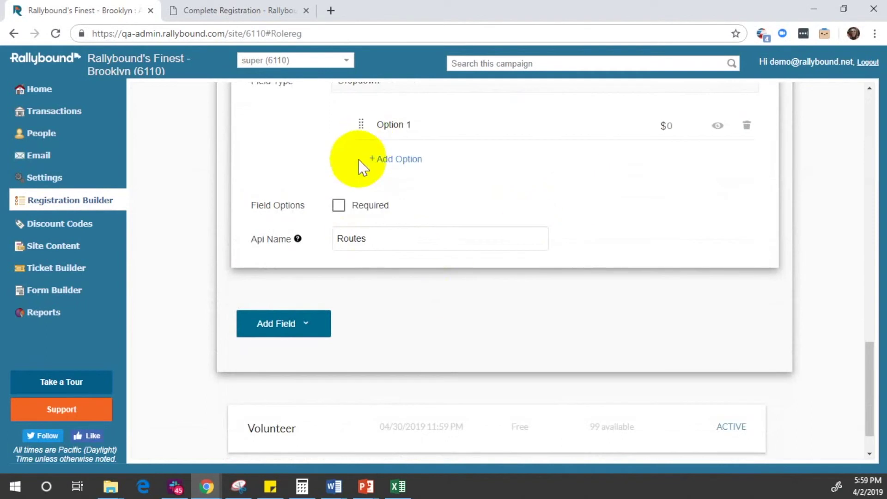
left_click_drag(451, 124, 259, 103)
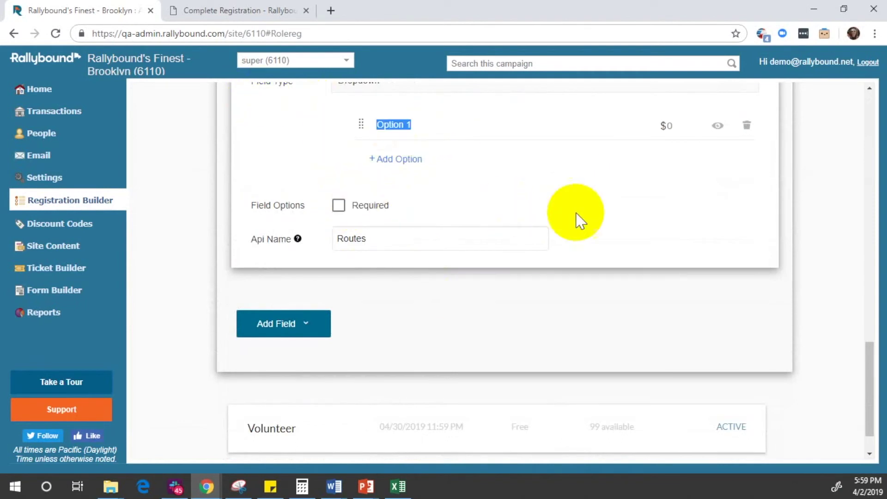
type("5K")
left_click(671, 123)
type("10")
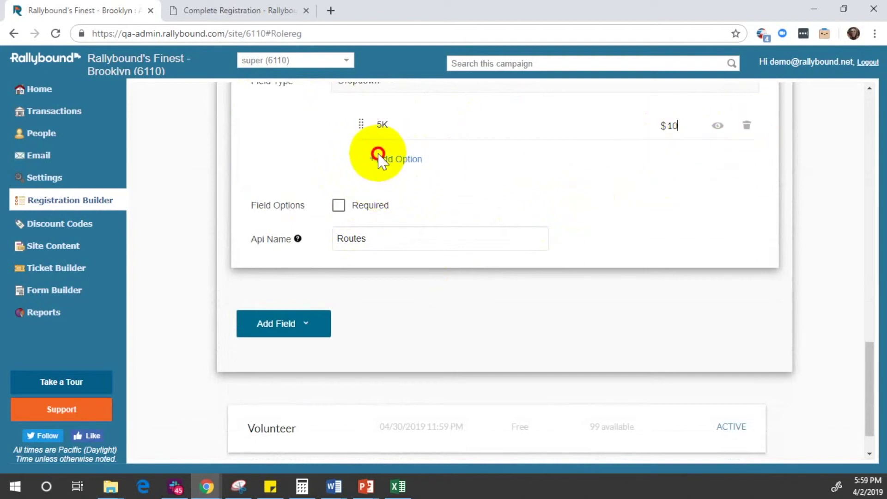
Step: Add a second Routes option named 10K with a price of $20
left_click(390, 159)
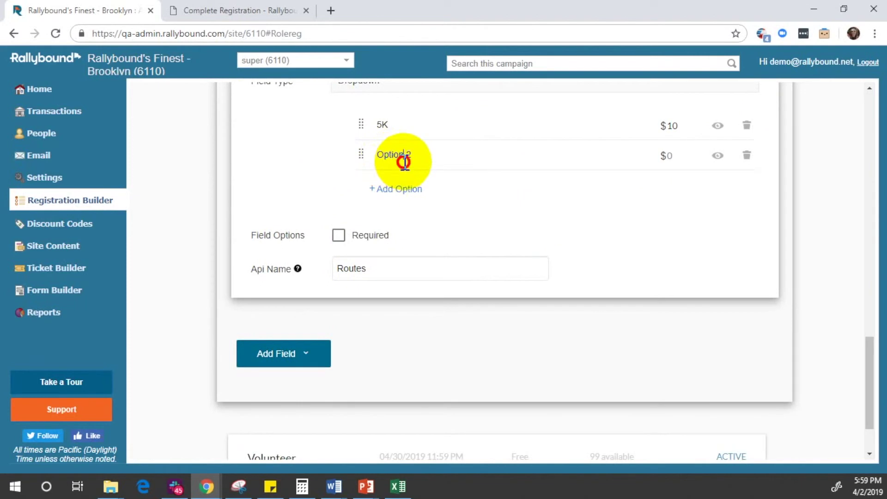
type("10K")
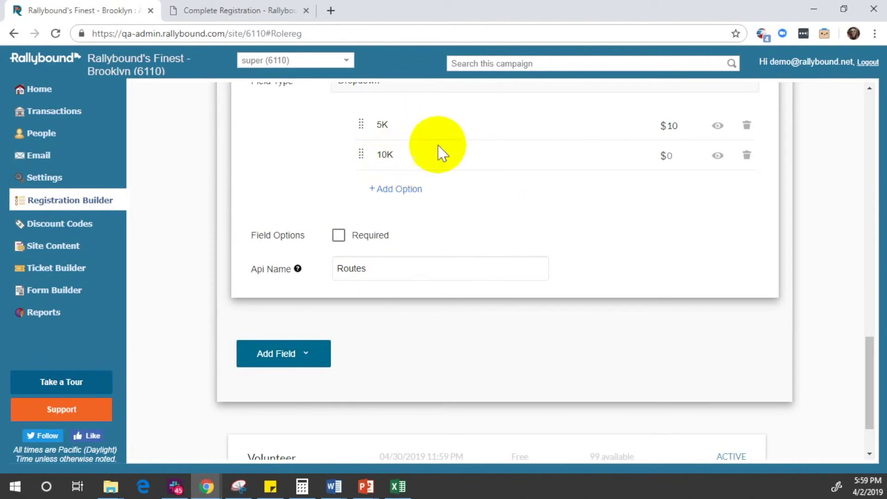
left_click(679, 158)
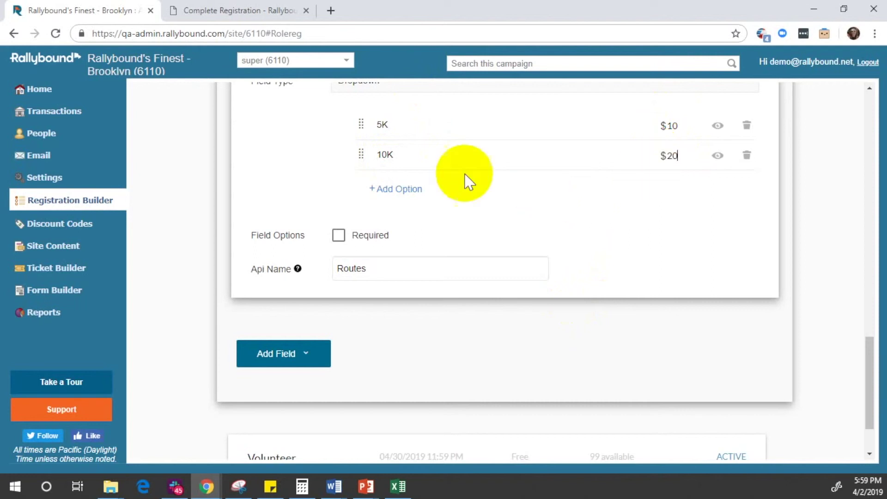
Step: Add a third Routes option named Half Marathon with a price of $5 and finish editing the field
left_click(369, 191)
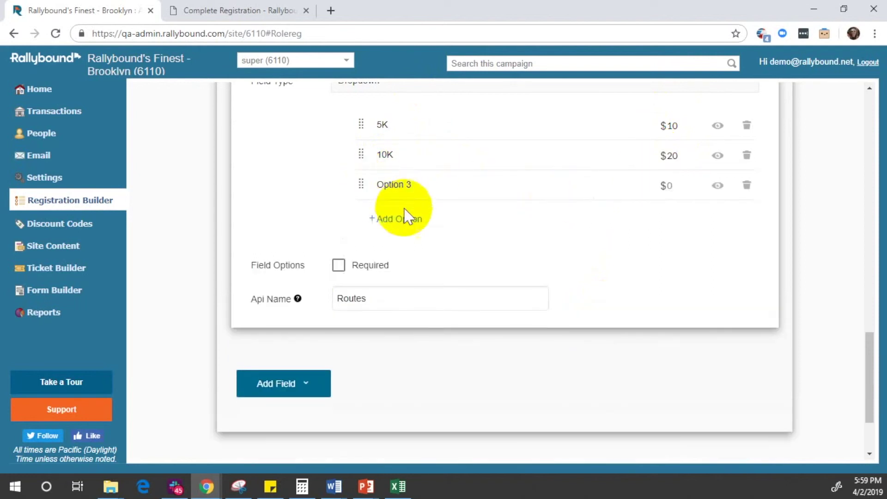
left_click(411, 184)
type("Hal")
type("F a")
type("Ma")
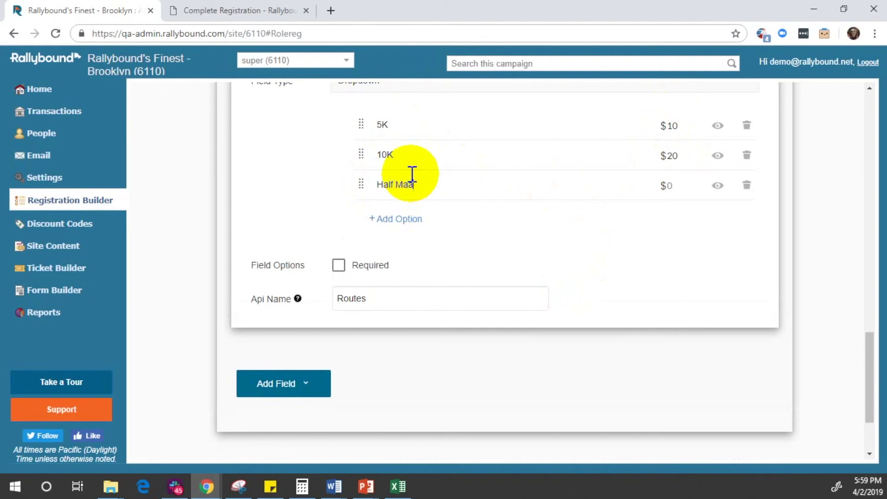
type("rathon")
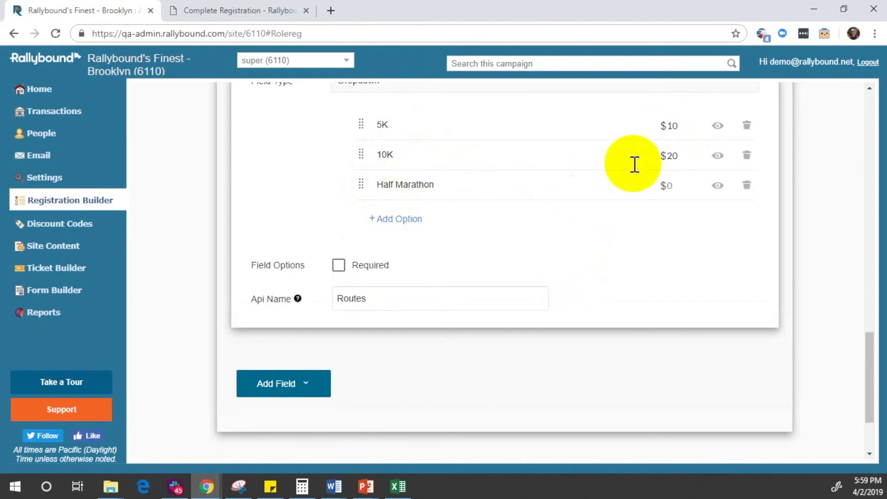
left_click(668, 184)
type("5")
scroll(768, 178, "up", 7)
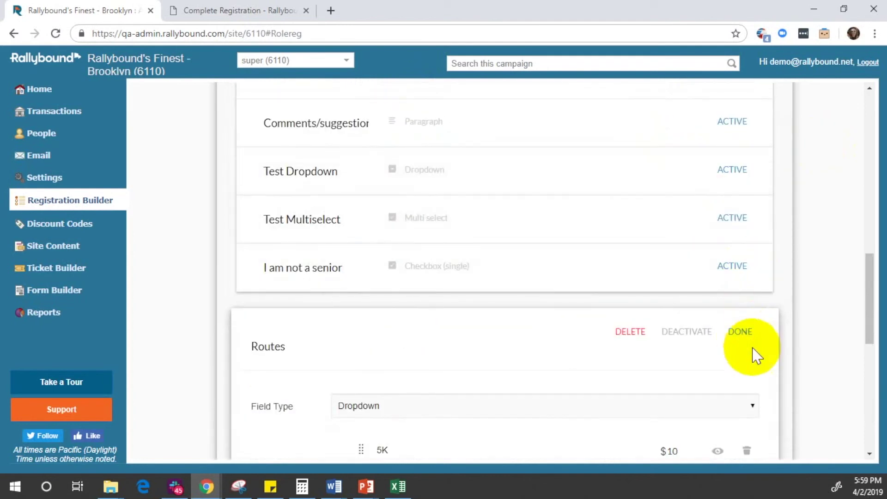
left_click(743, 332)
scroll(754, 333, "up", 5)
scroll(758, 225, "up", 5)
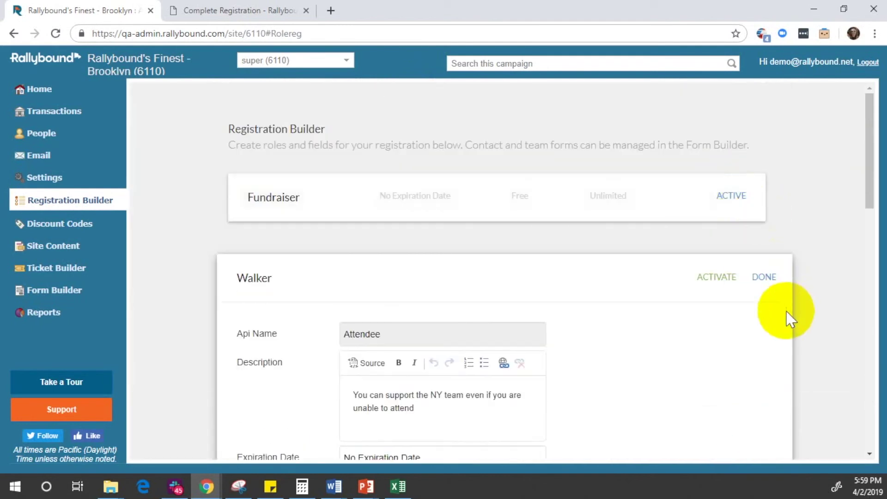
Step: Finish editing the Walker role, then reload the Complete Registration page and check which roles it offers
left_click(769, 277)
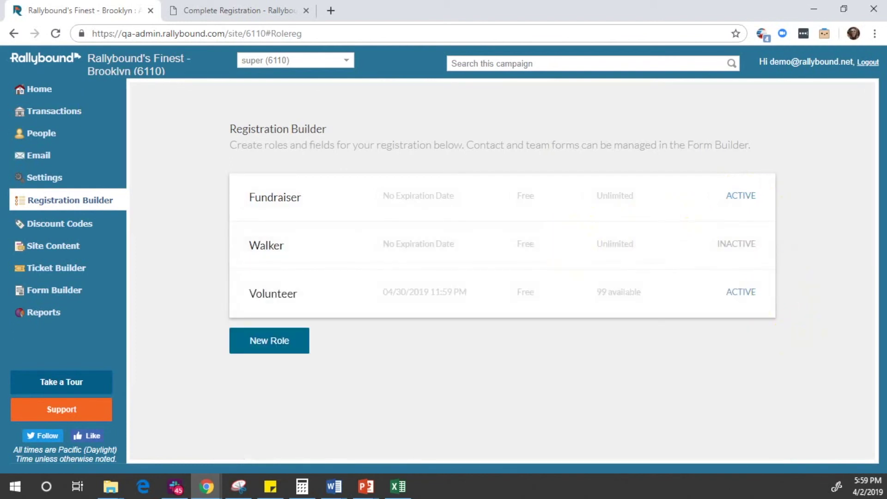
left_click(245, 8)
left_click(56, 34)
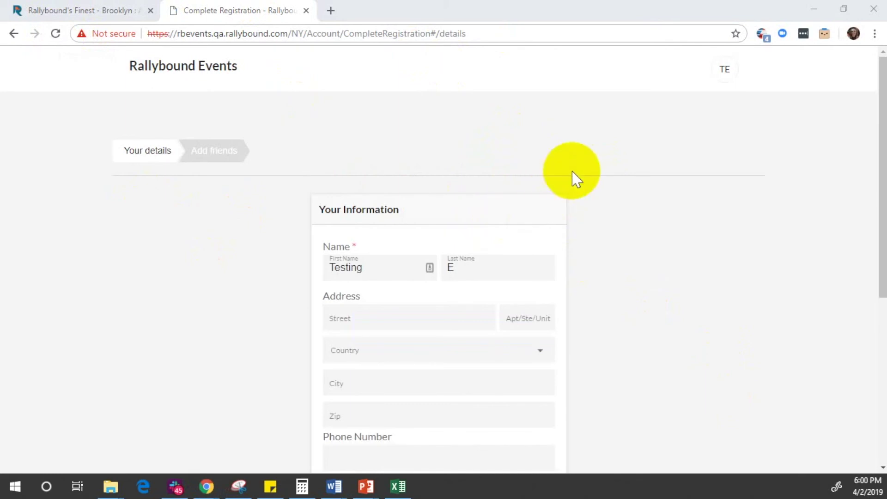
scroll(574, 178, "down", 3)
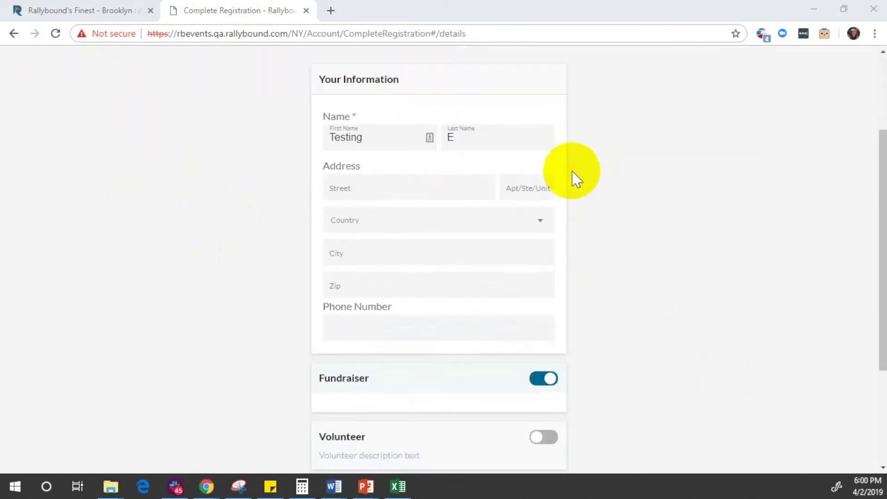
Step: Compare the role statuses in the Registration Builder with the roles offered on the Complete Registration page
left_click(61, 8)
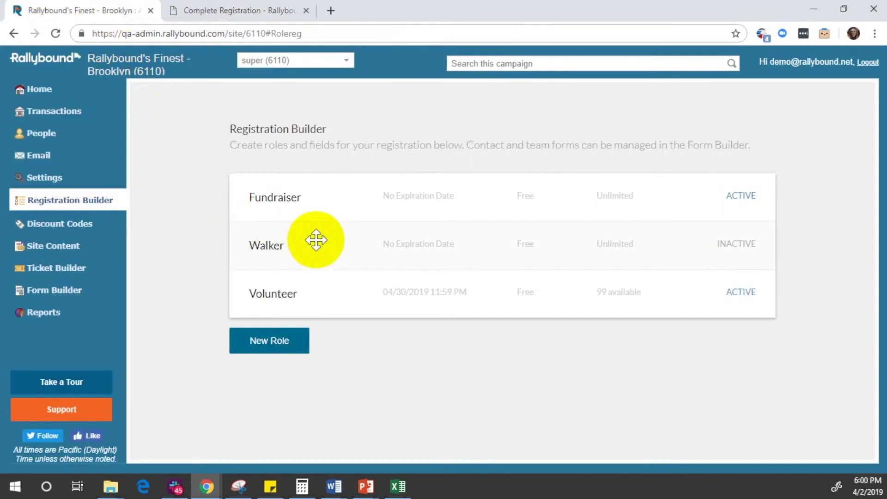
left_click(233, 9)
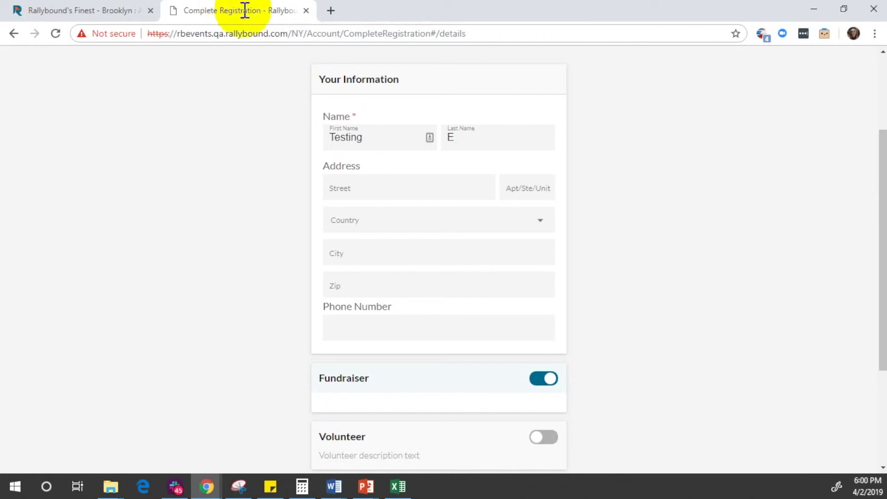
scroll(847, 125, "up", 3)
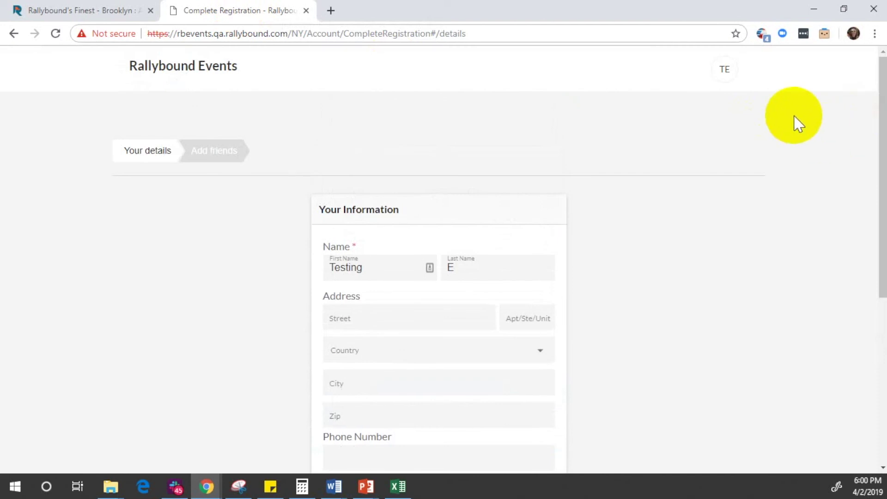